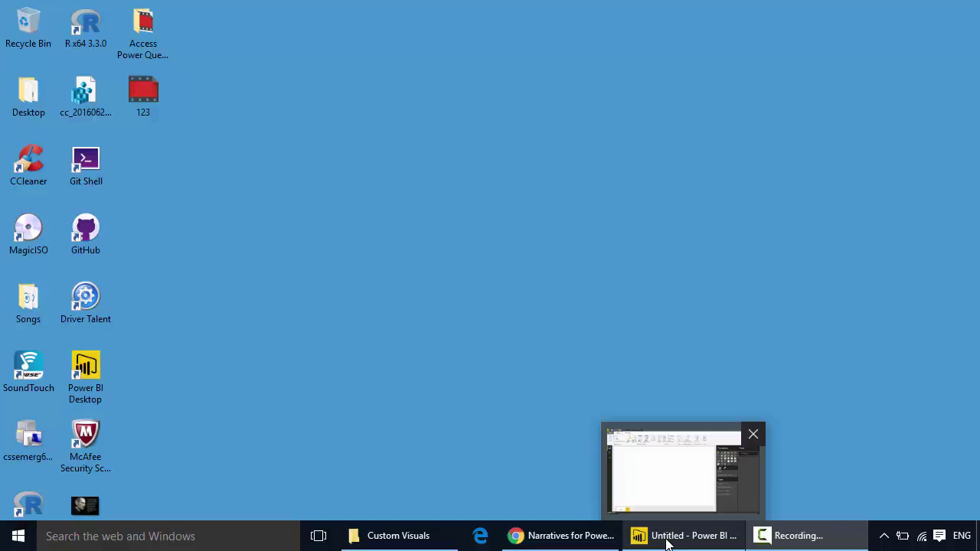
Step: Bring the untitled Power BI Desktop report window back up from the taskbar
click(637, 542)
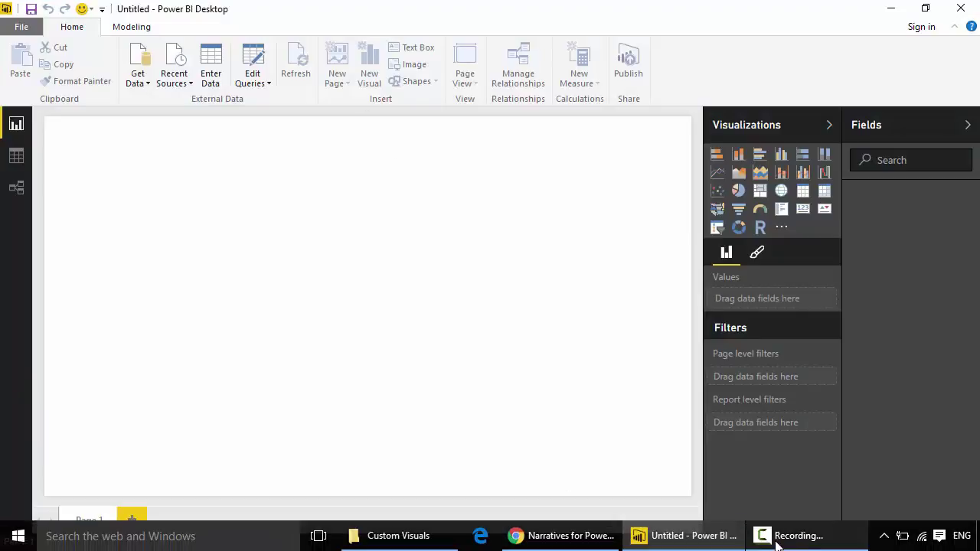
Step: Follow the TRY IT NOW link on the Narratives for Power BI page, then return to Power BI
click(528, 540)
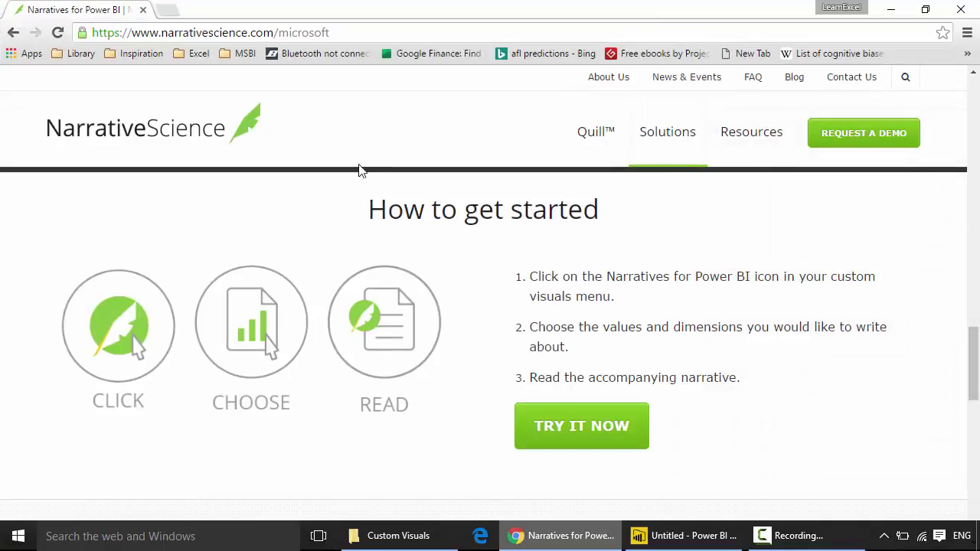
click(198, 32)
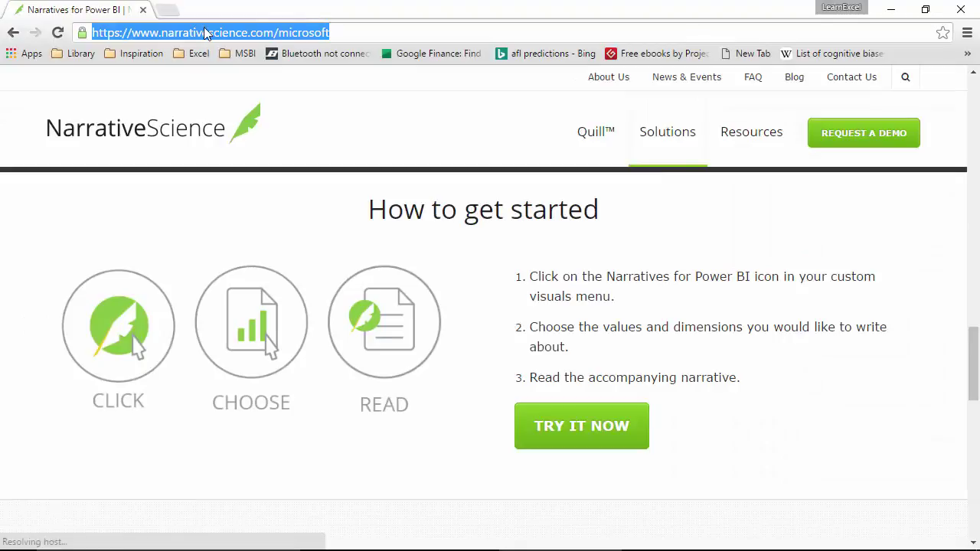
click(480, 11)
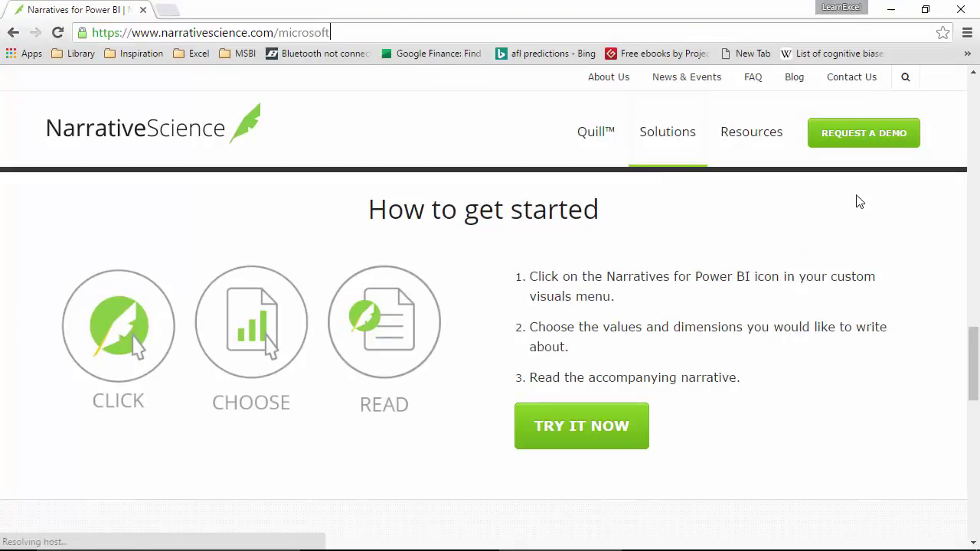
mouse_move(975, 347)
mouse_down()
mouse_move(975, 495)
mouse_move(973, 339)
mouse_up()
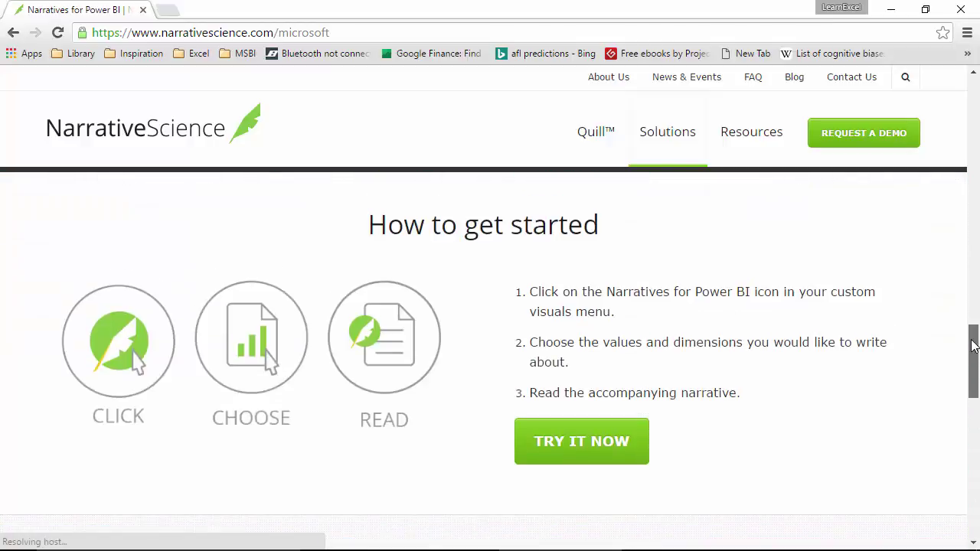
click(599, 460)
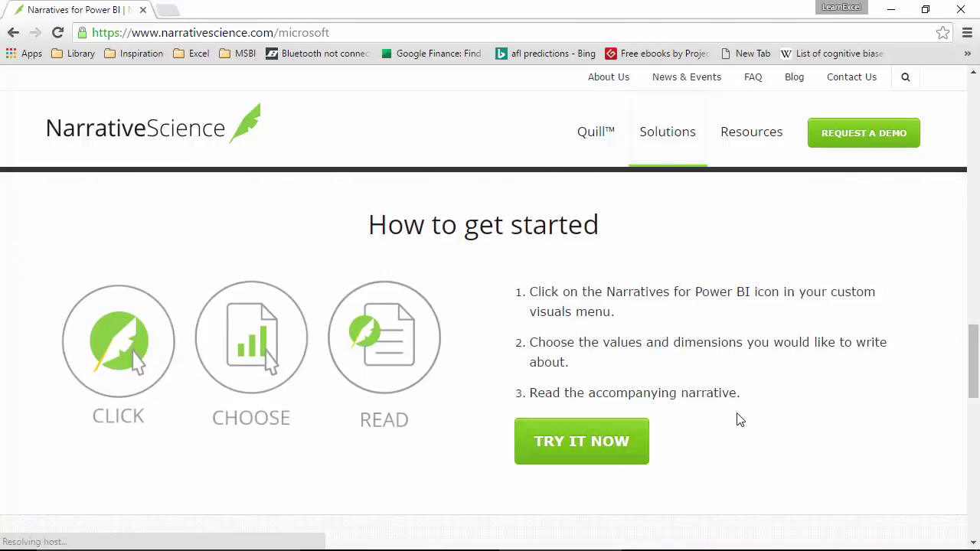
click(711, 539)
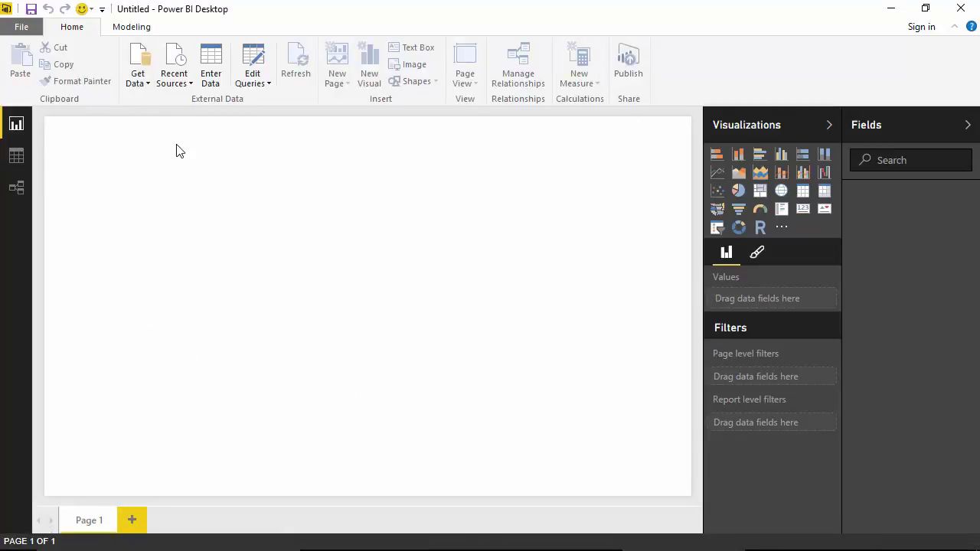
Step: Import the narratives .pbiviz file from PowerBI desktop > Custom Visuals as a custom visual
click(782, 227)
click(809, 249)
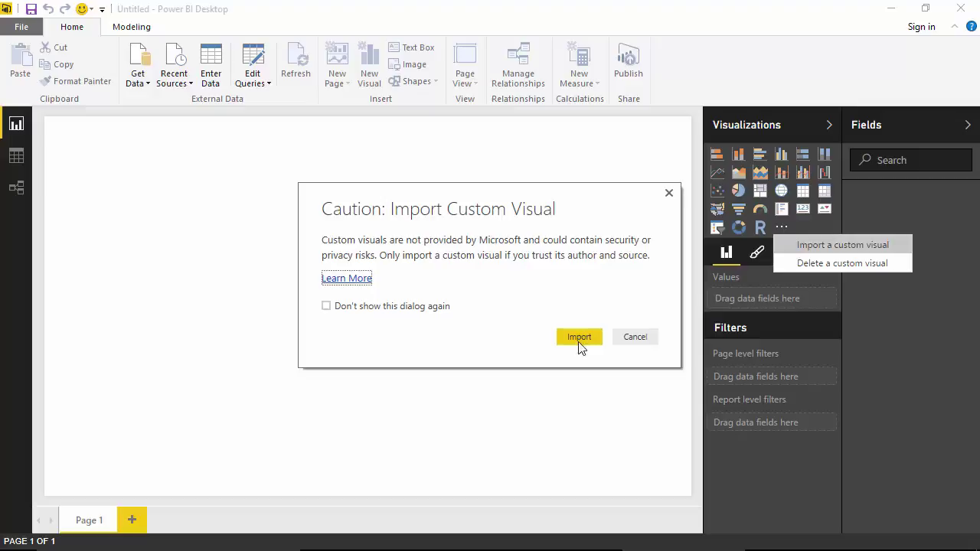
click(579, 337)
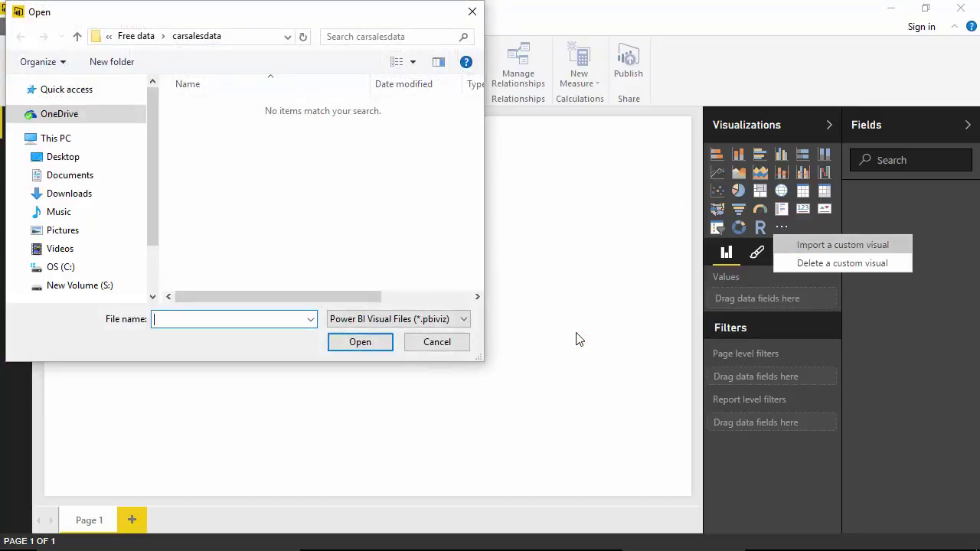
click(134, 36)
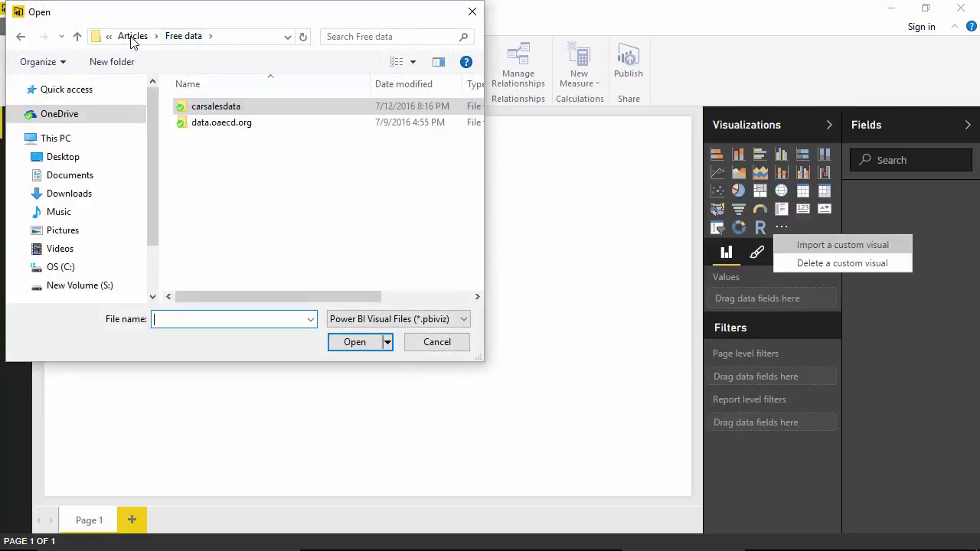
click(132, 39)
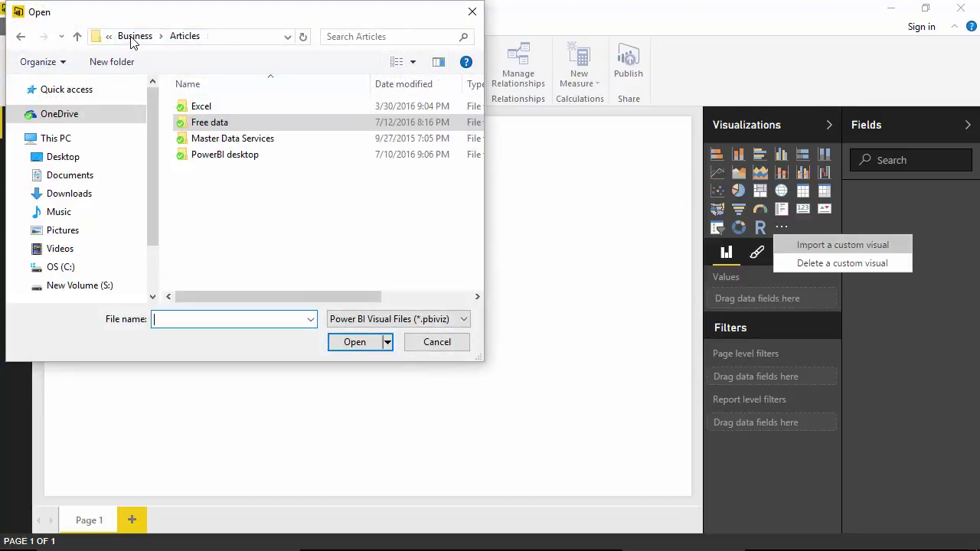
double_click(214, 154)
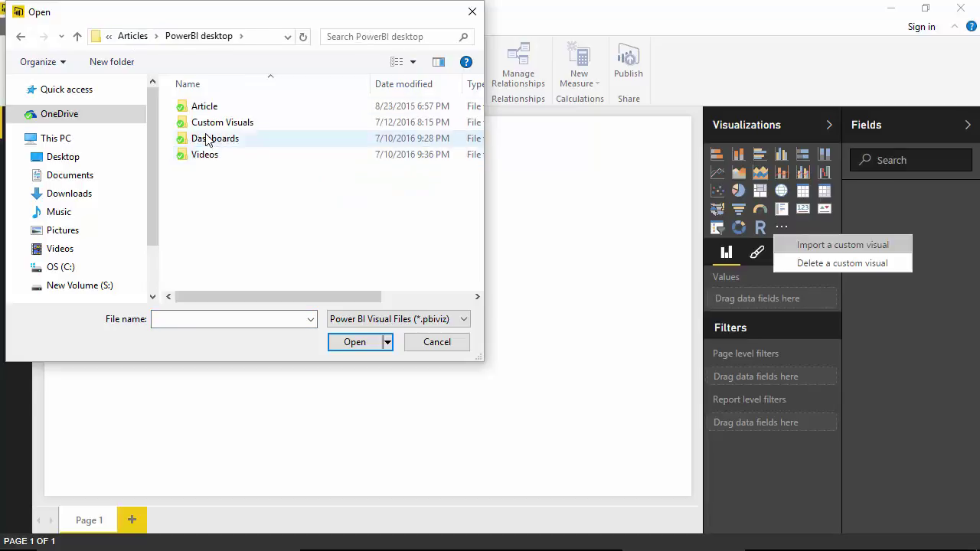
click(210, 129)
double_click(209, 129)
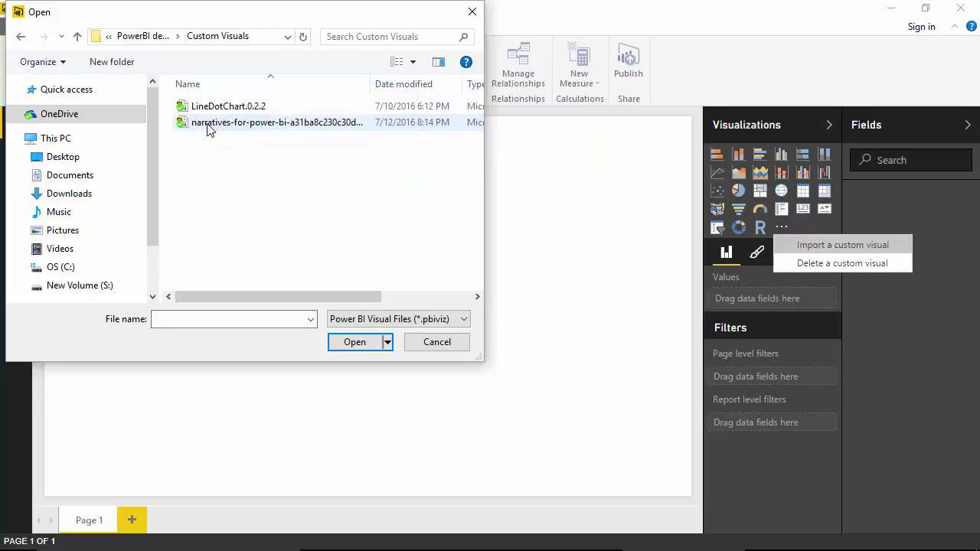
double_click(210, 128)
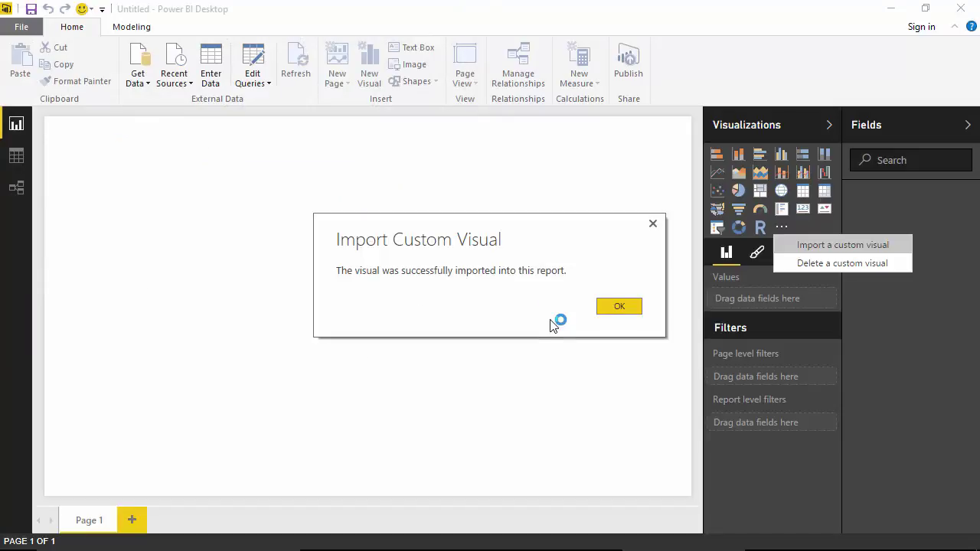
click(632, 312)
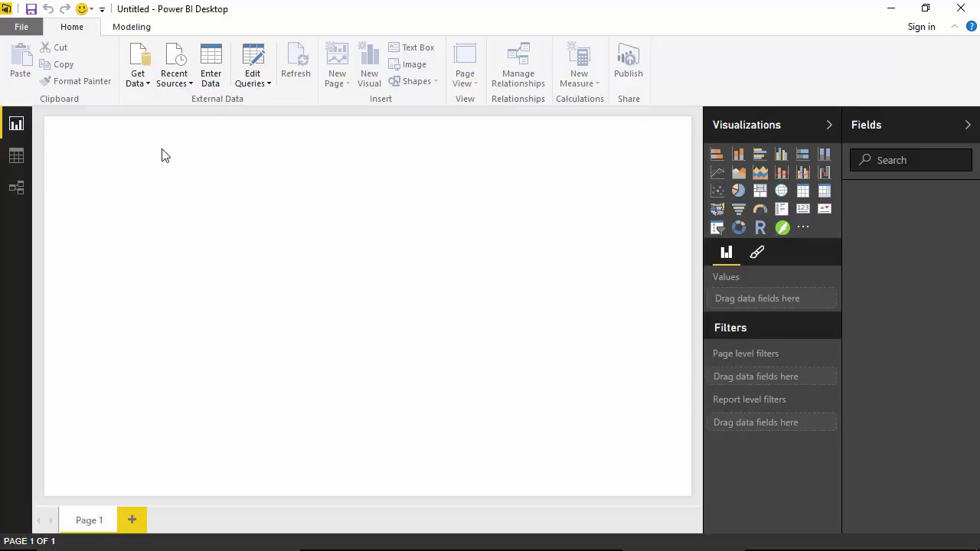
Step: Open the CarSalesFirstDashboardData Excel workbook from Articles > Free data > carsalesdata via Get Data
click(147, 86)
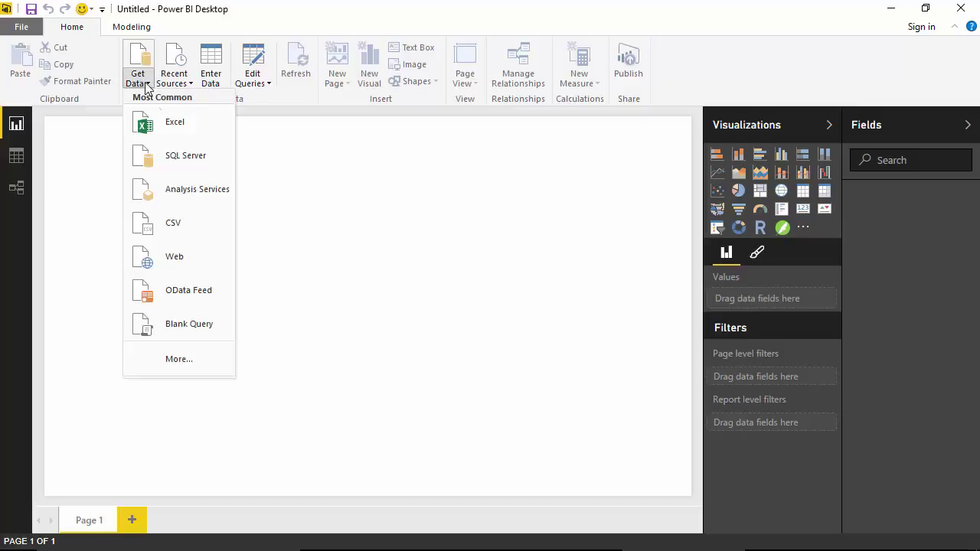
click(160, 136)
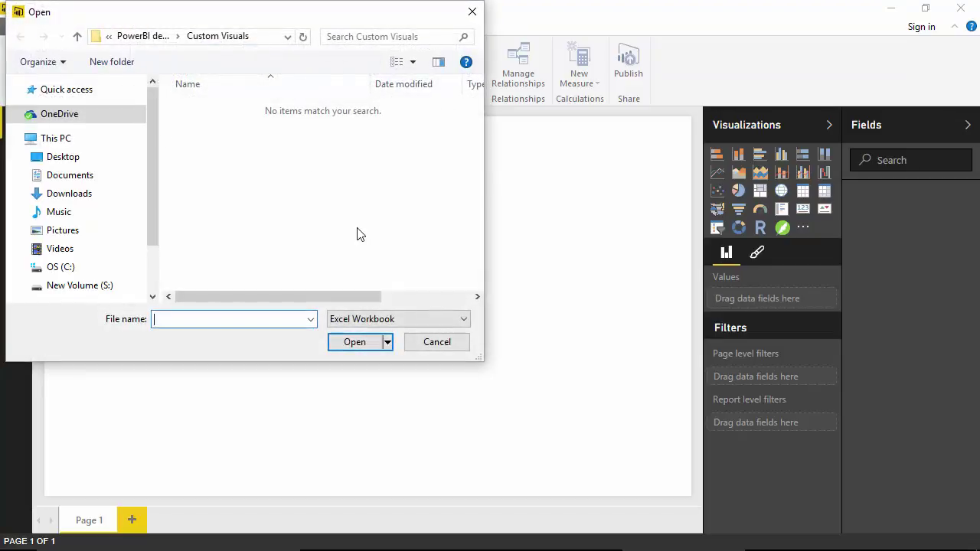
click(127, 38)
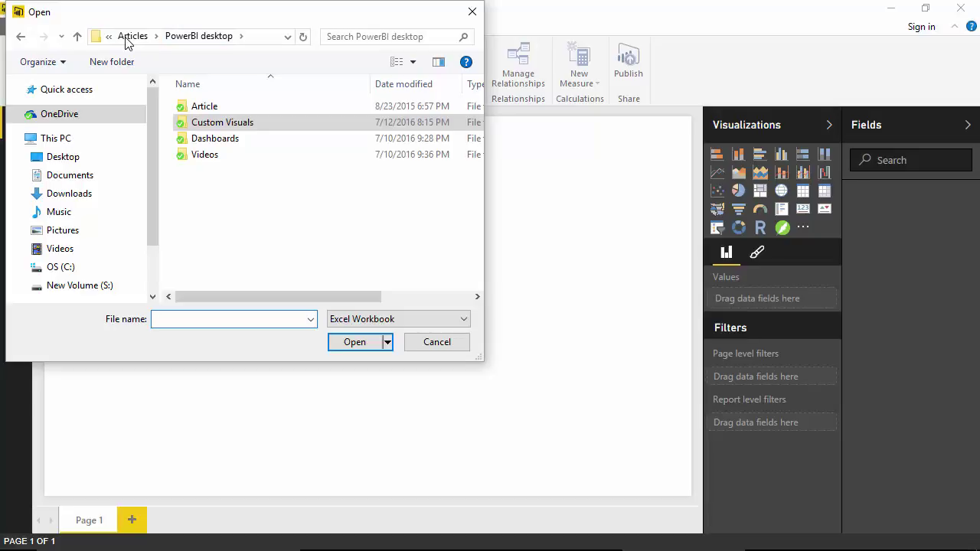
click(126, 38)
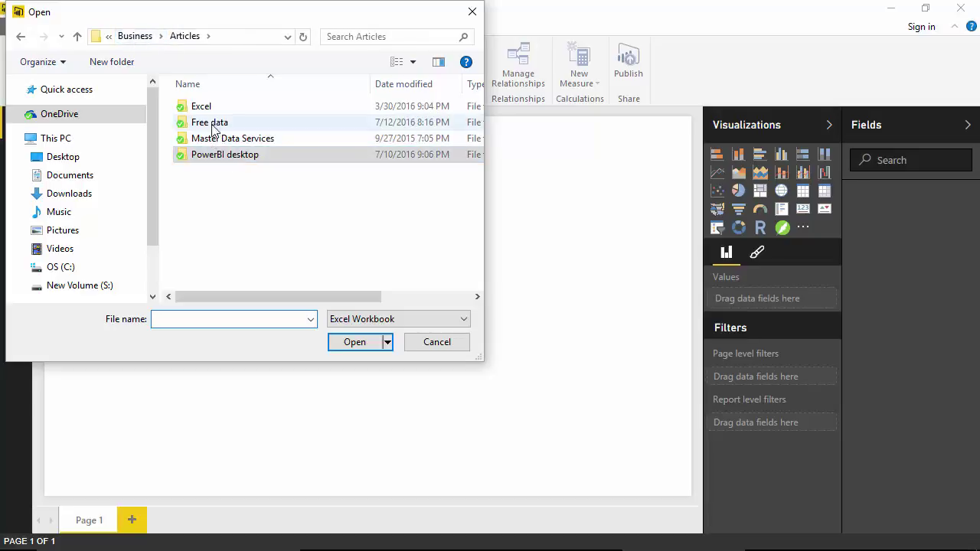
double_click(211, 125)
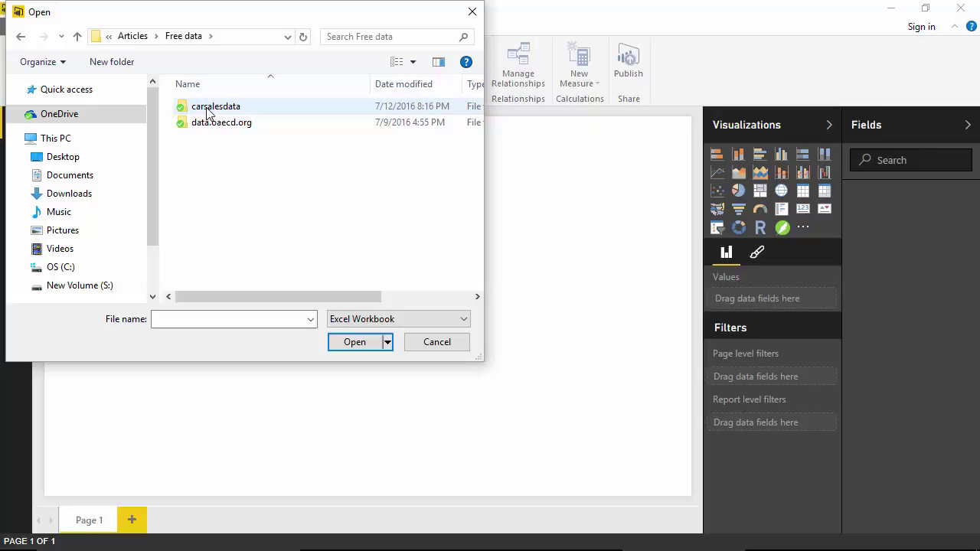
double_click(207, 112)
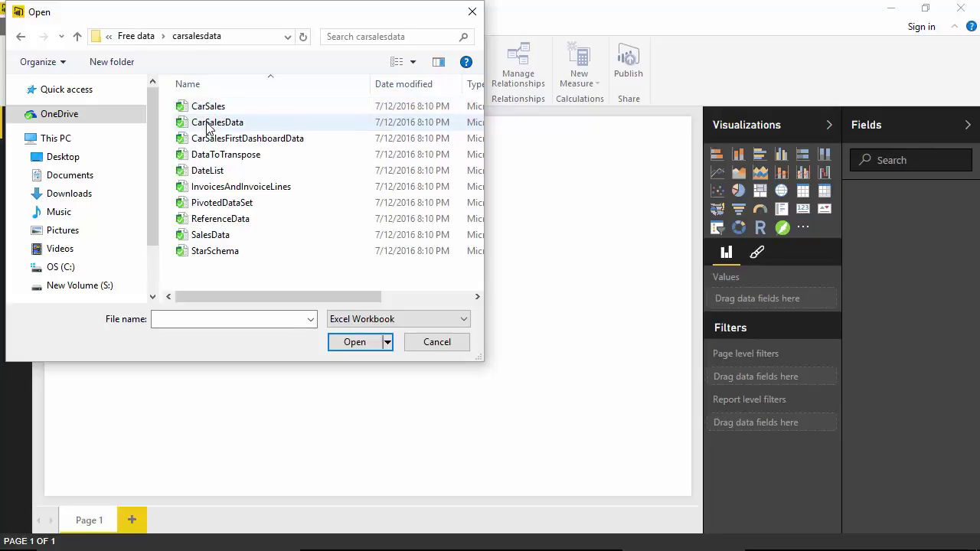
double_click(214, 141)
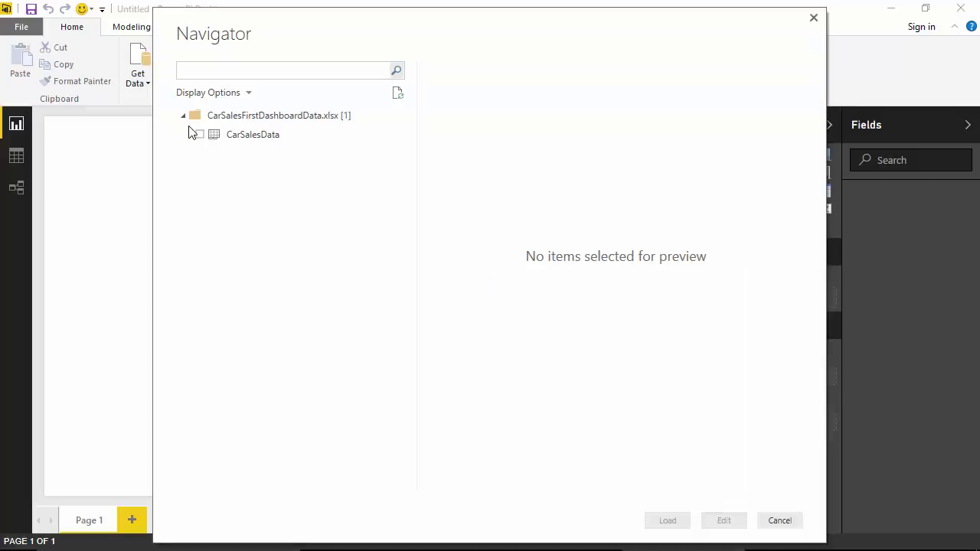
Step: Tick the CarSalesData table in the Navigator and load it into the report
click(200, 135)
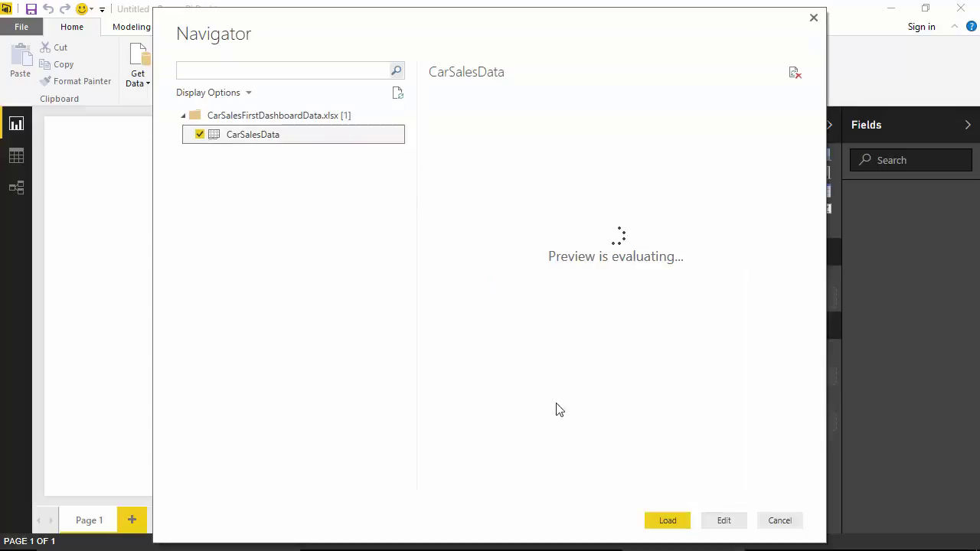
drag(505, 483, 755, 431)
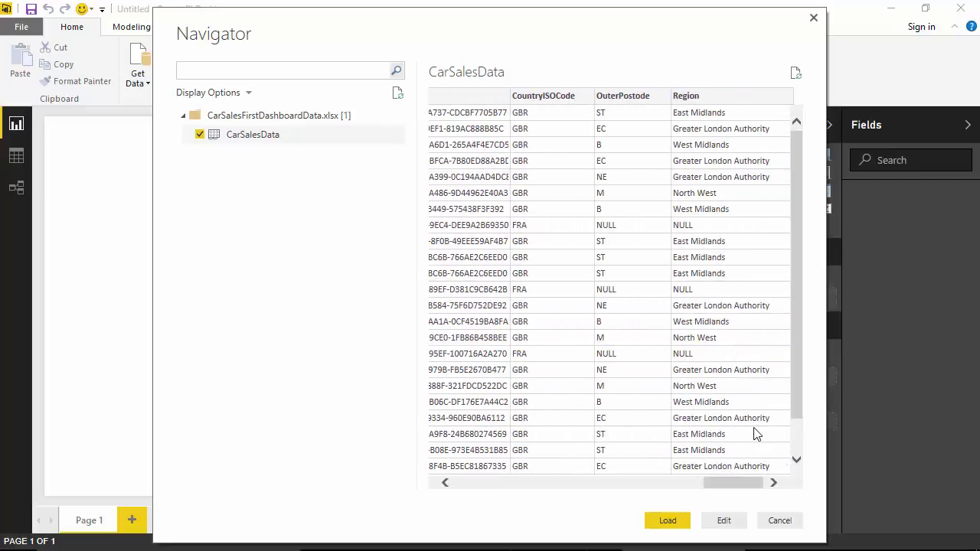
click(667, 524)
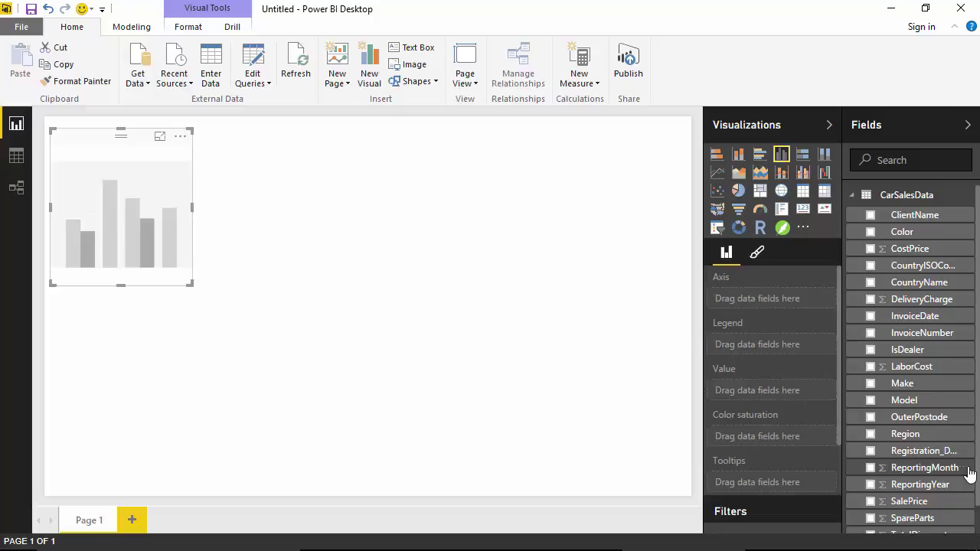
Step: Chart SalePrice by Make (swapping out Model) and stretch the column chart across the page
click(870, 502)
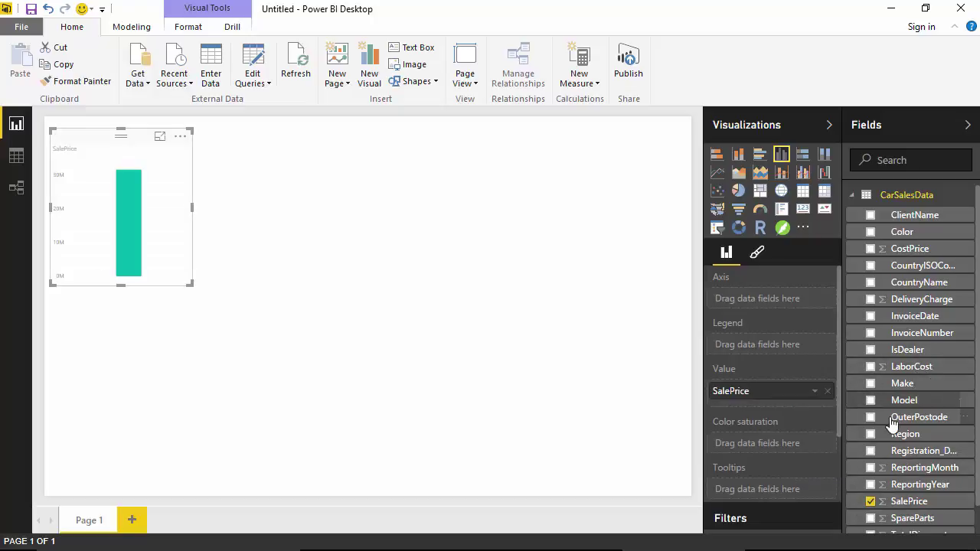
drag(870, 406, 765, 300)
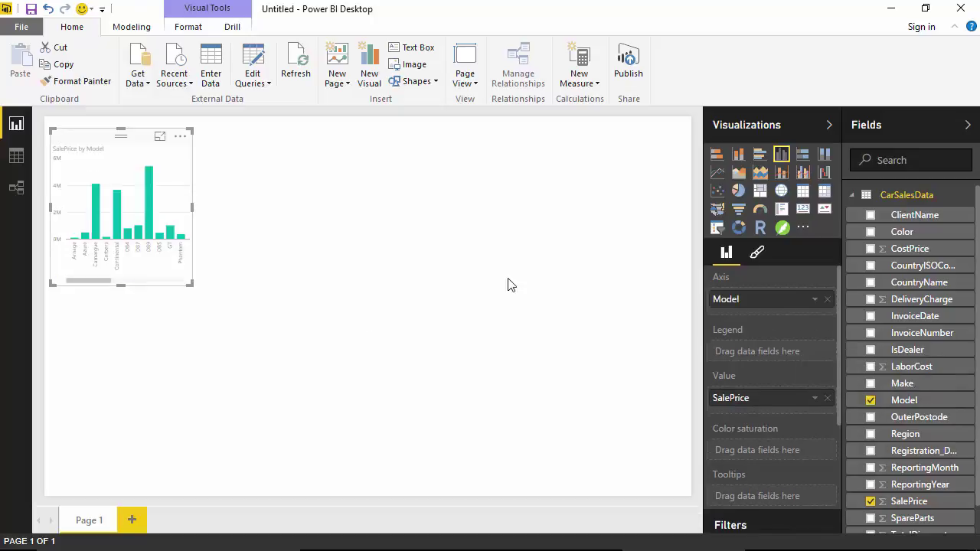
click(870, 392)
click(871, 385)
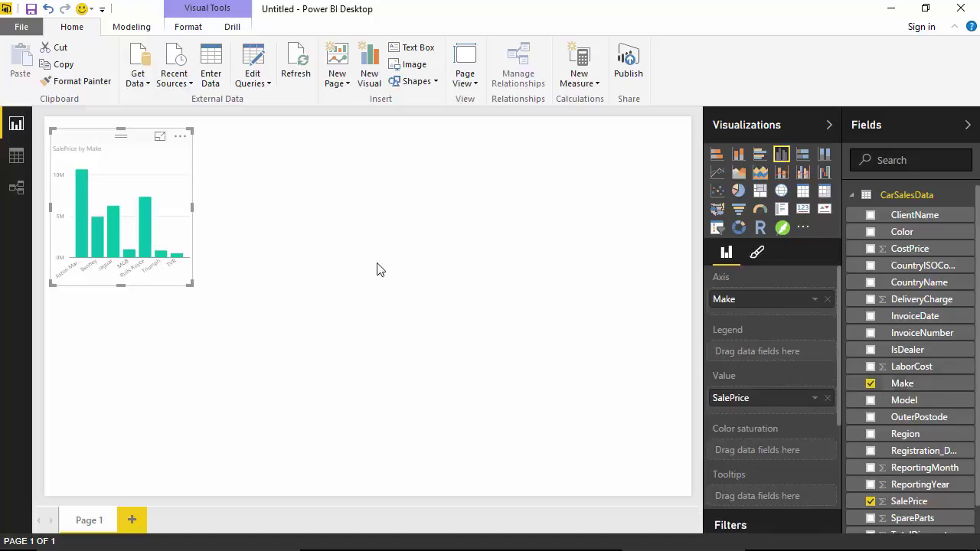
drag(194, 204, 545, 218)
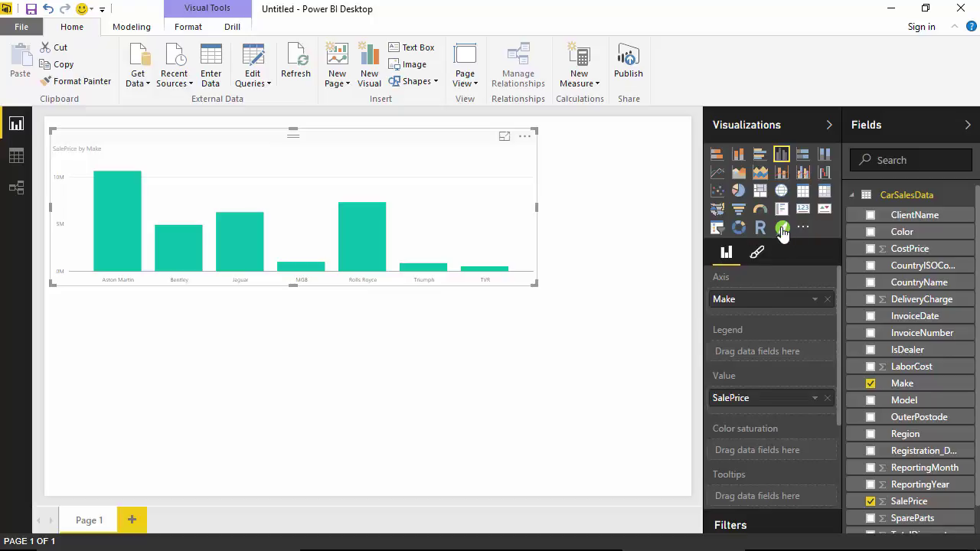
Step: Add a widened Narratives visual below the chart and give it SalePrice and Make
click(431, 411)
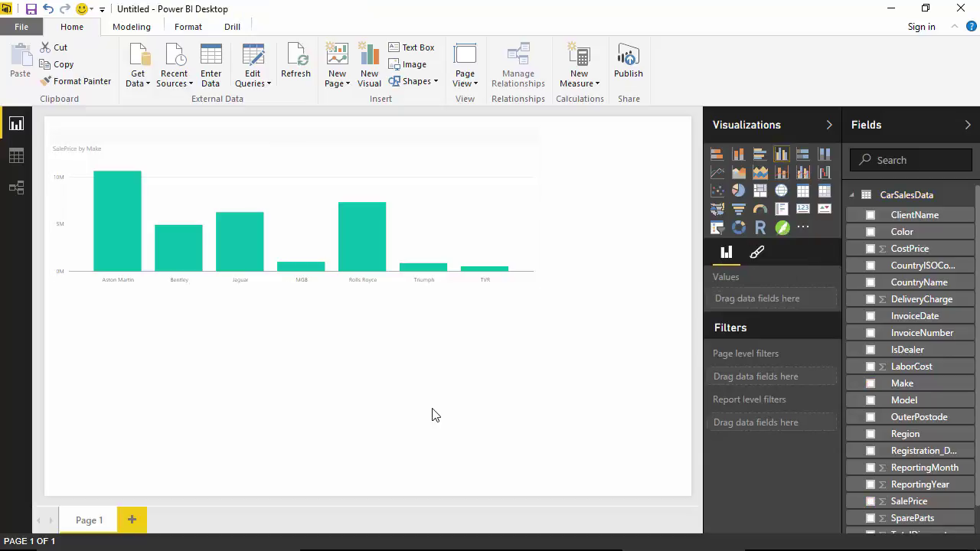
click(782, 228)
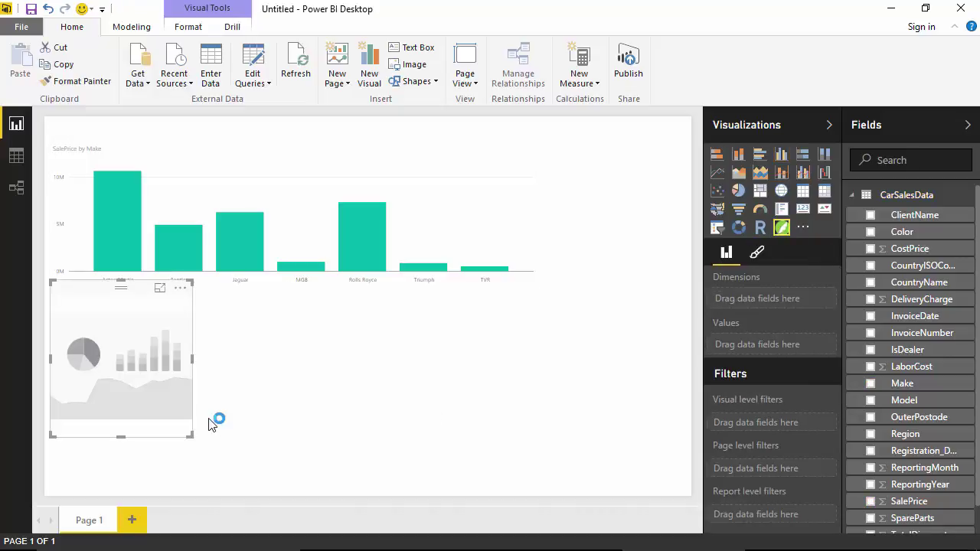
drag(196, 363, 567, 374)
drag(196, 292, 204, 314)
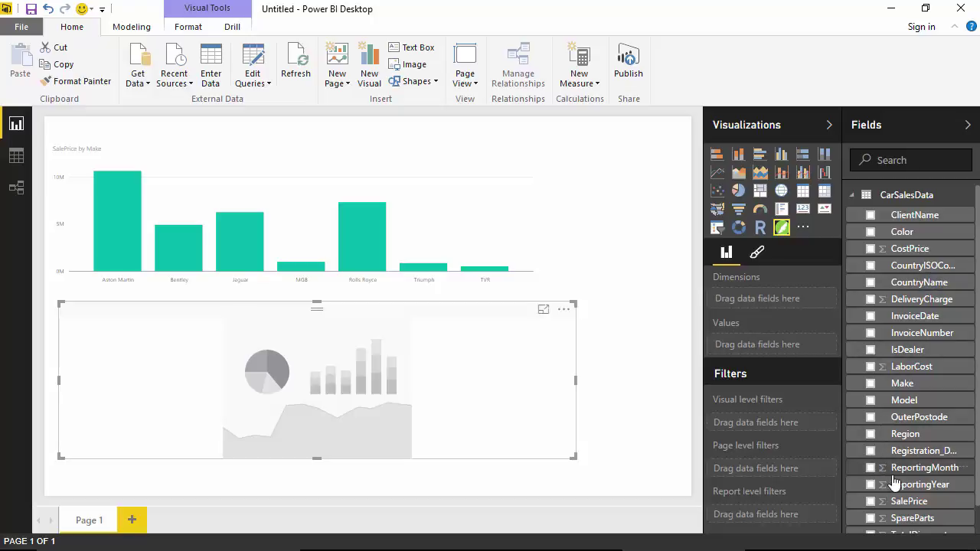
click(871, 502)
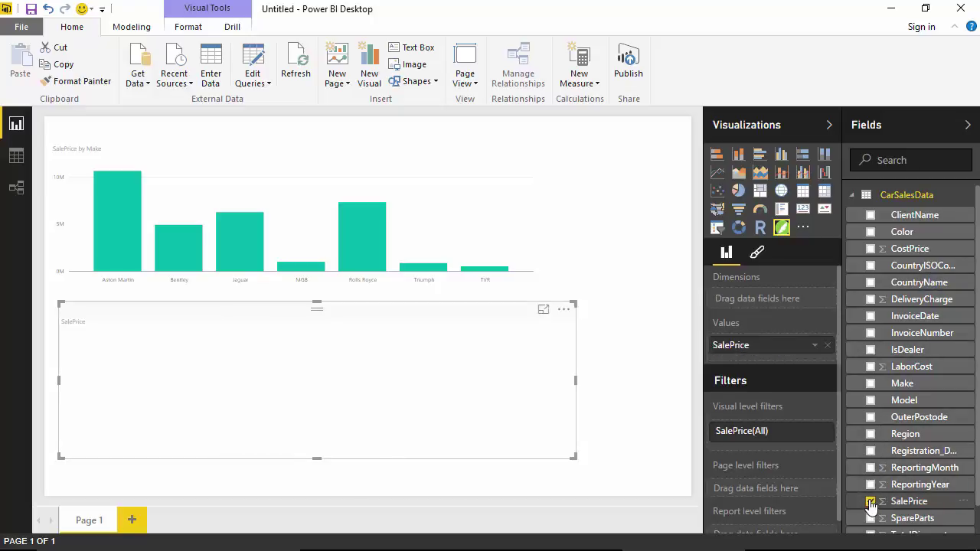
click(871, 385)
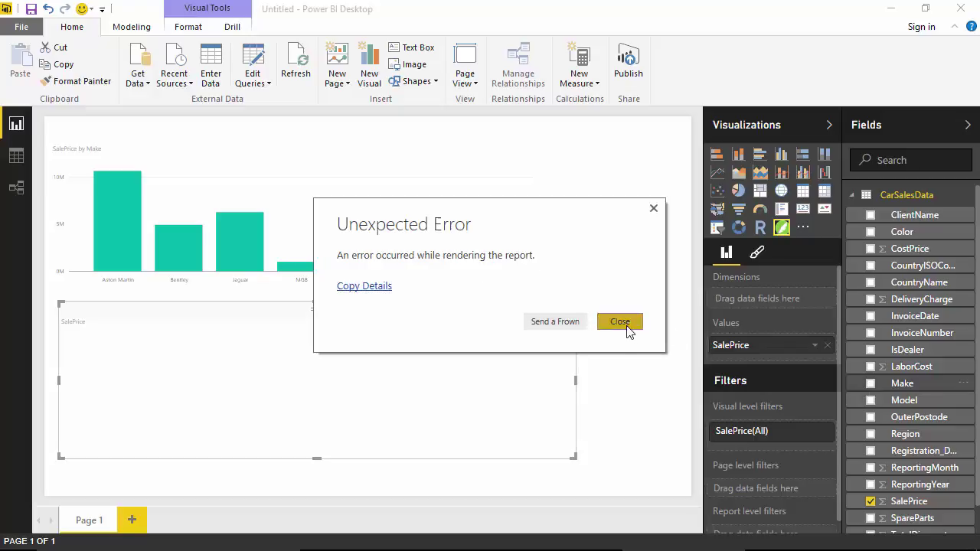
Step: Dismiss the rendering error, write the narrative, and widen the visual to the chart's width
key(Return)
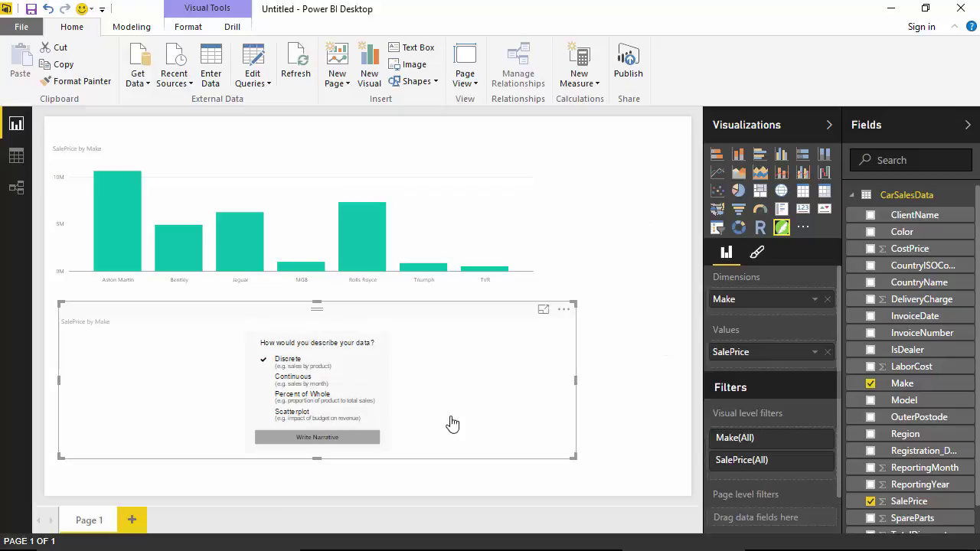
click(305, 441)
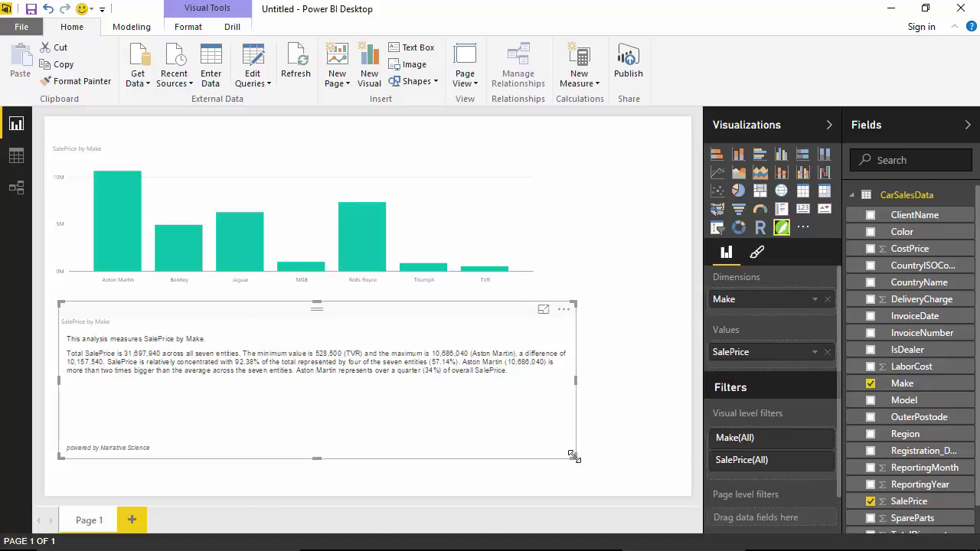
drag(574, 457, 644, 463)
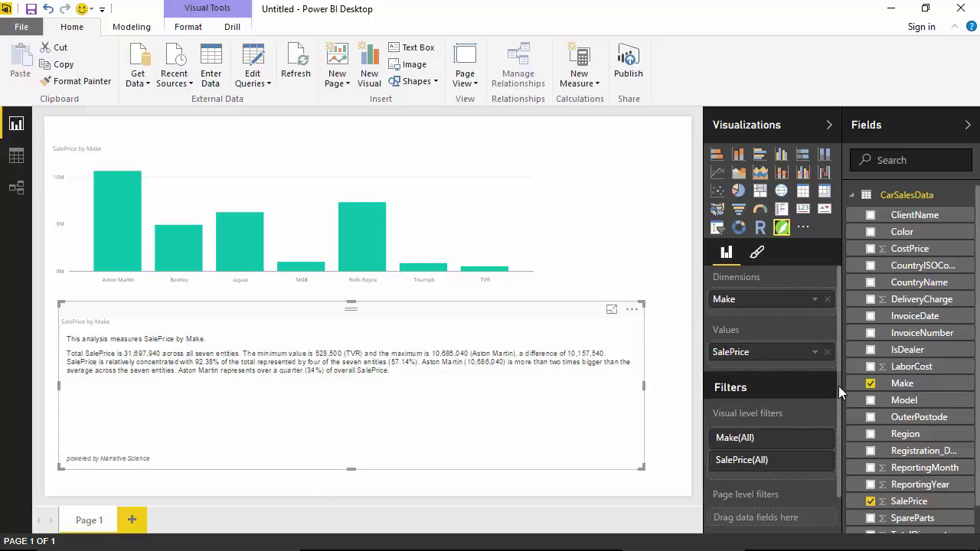
click(757, 254)
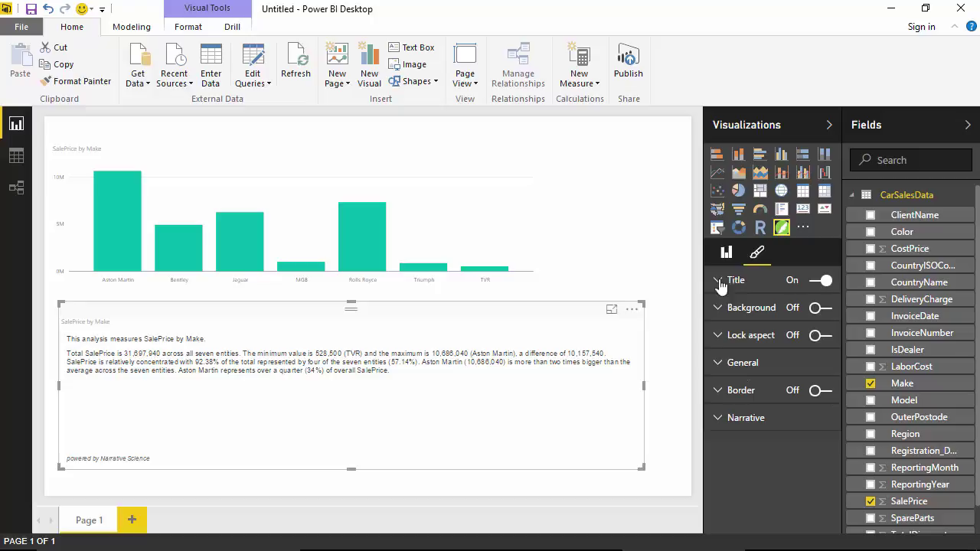
Step: Set the Narrative section's Structure option to Bullet List
click(717, 418)
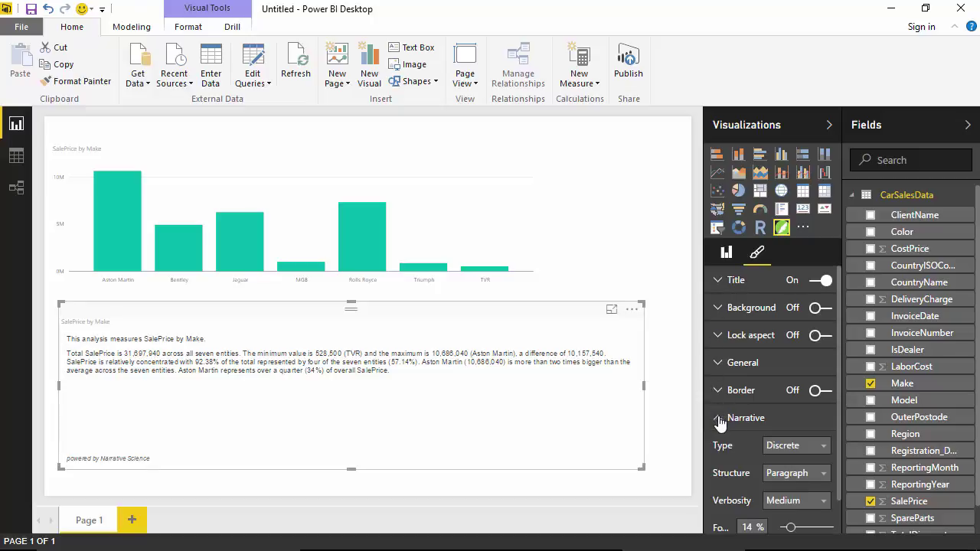
click(819, 475)
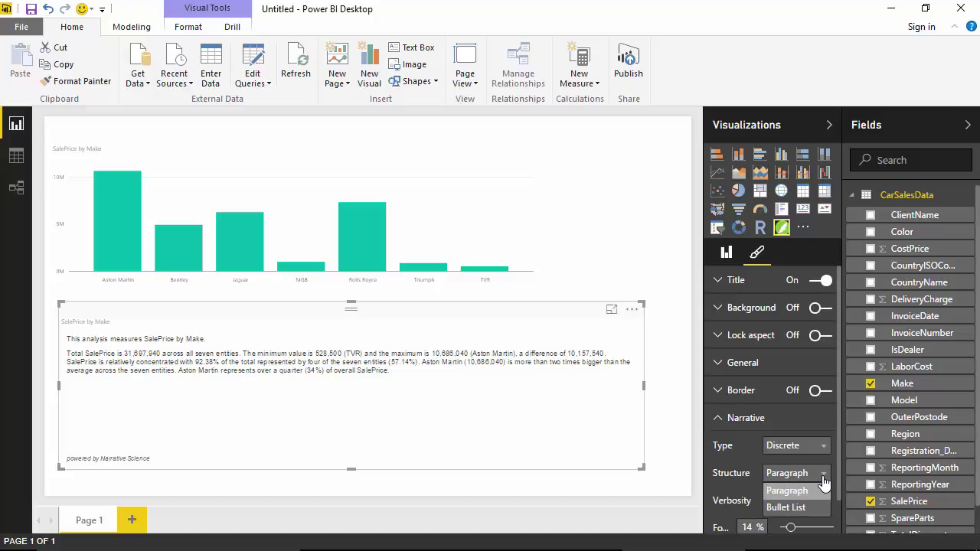
click(786, 508)
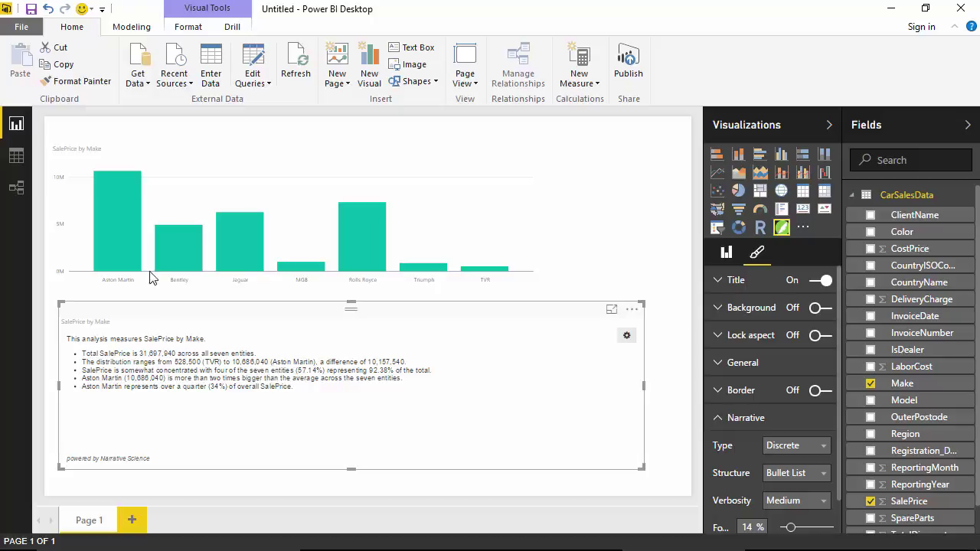
mouse_move(106, 228)
Step: Set narrative Verbosity to High, briefly trying Low before settling back on High
click(826, 507)
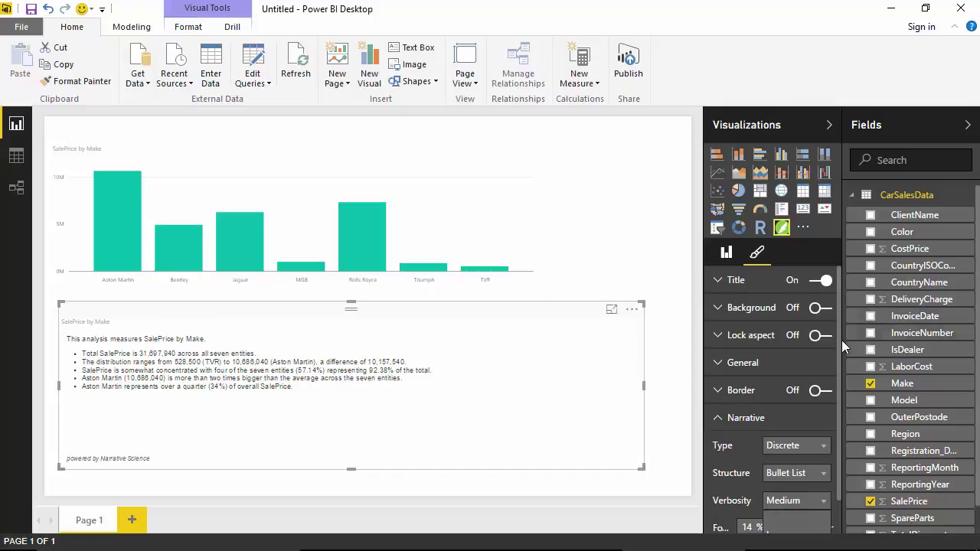
scroll(839, 347, down, 1)
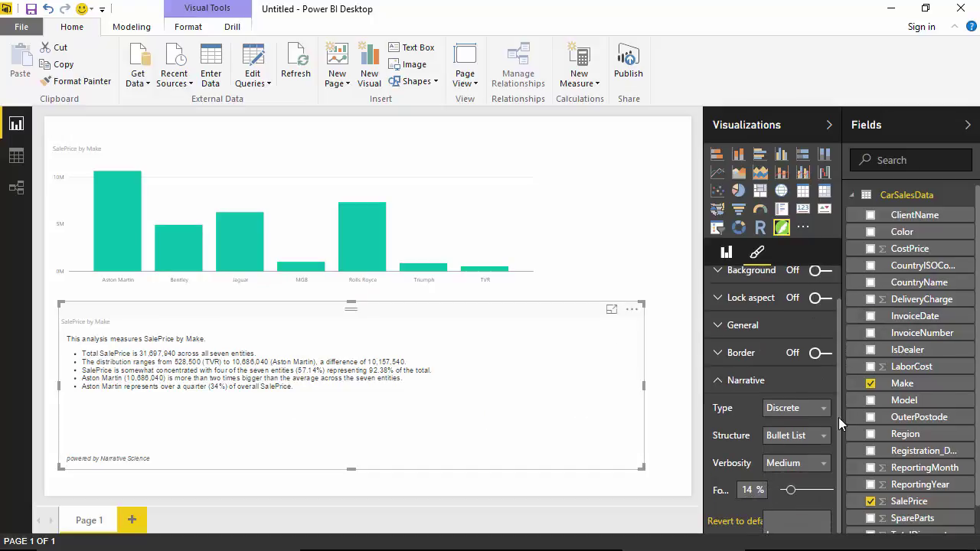
click(824, 469)
click(824, 468)
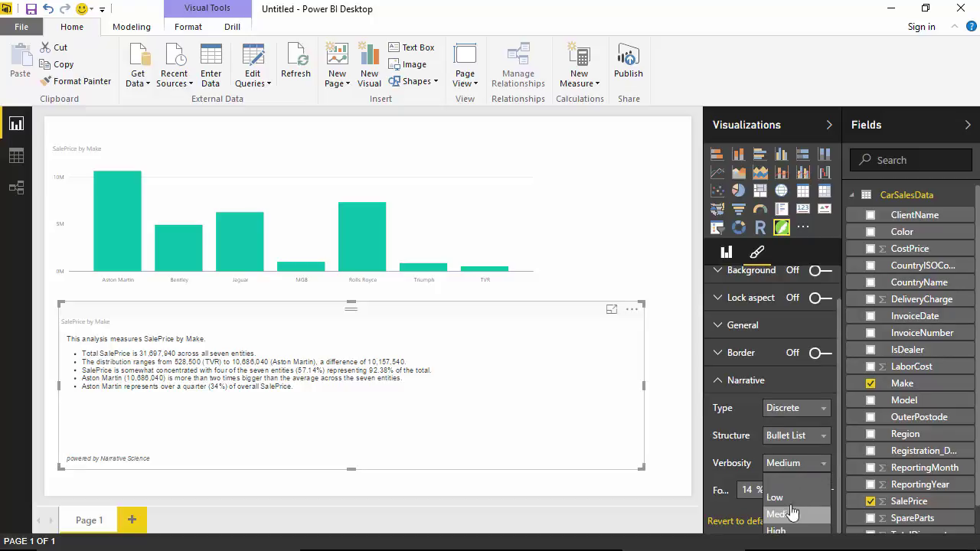
click(775, 531)
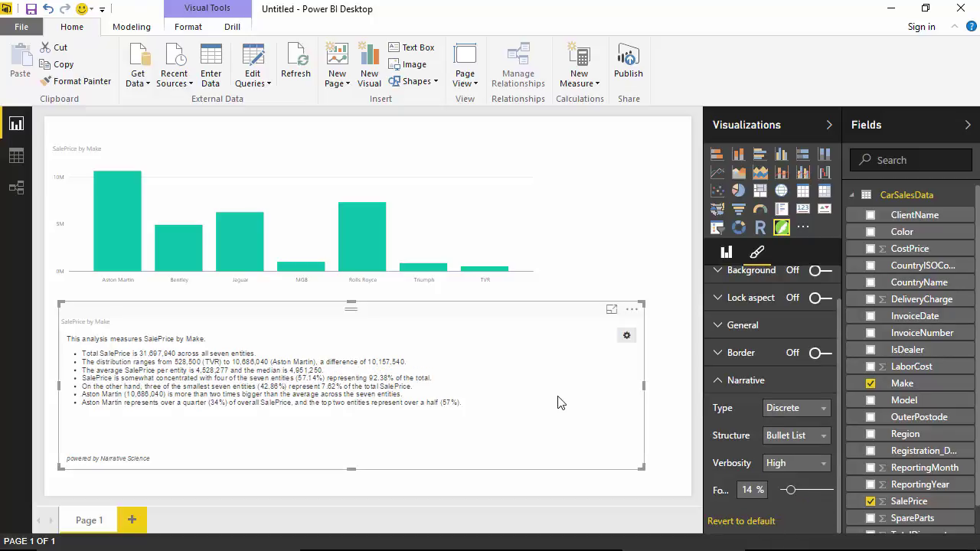
click(822, 469)
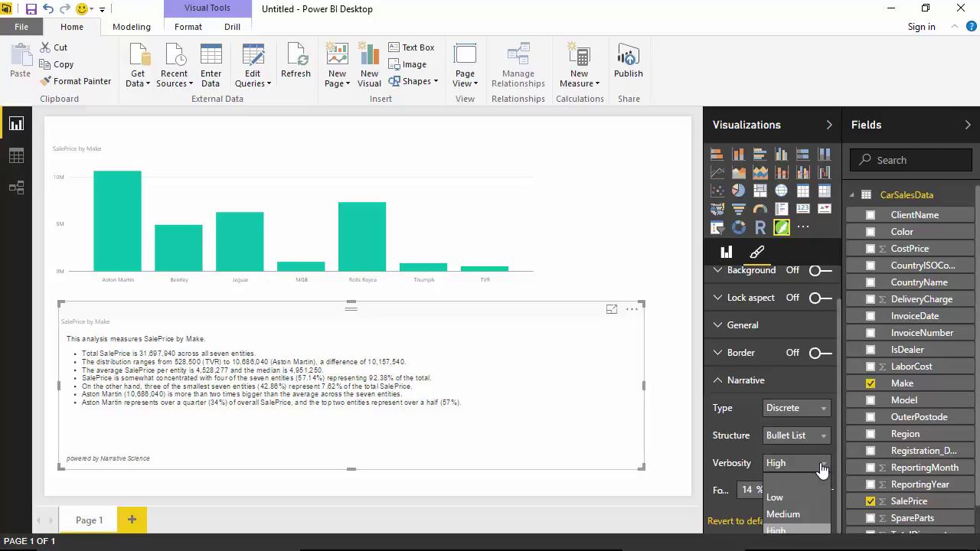
click(775, 497)
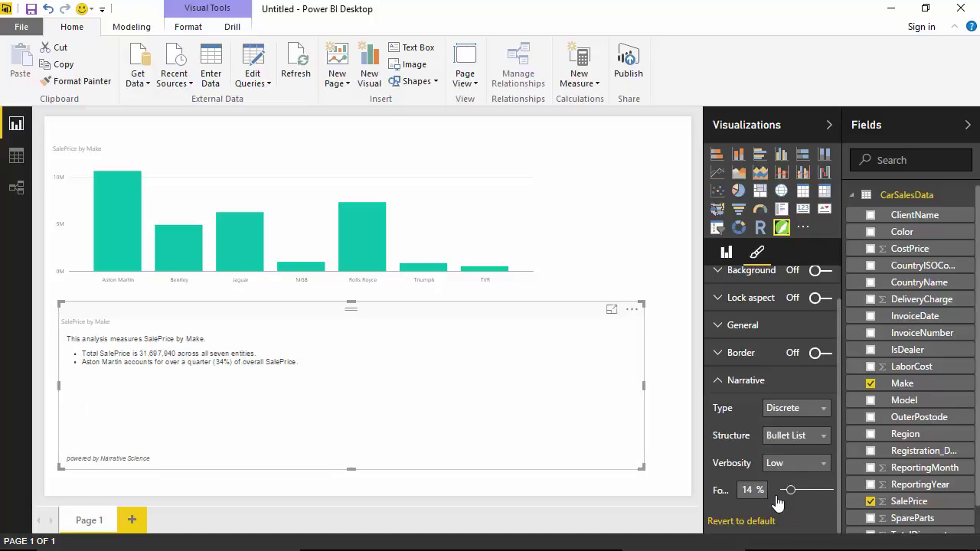
click(823, 467)
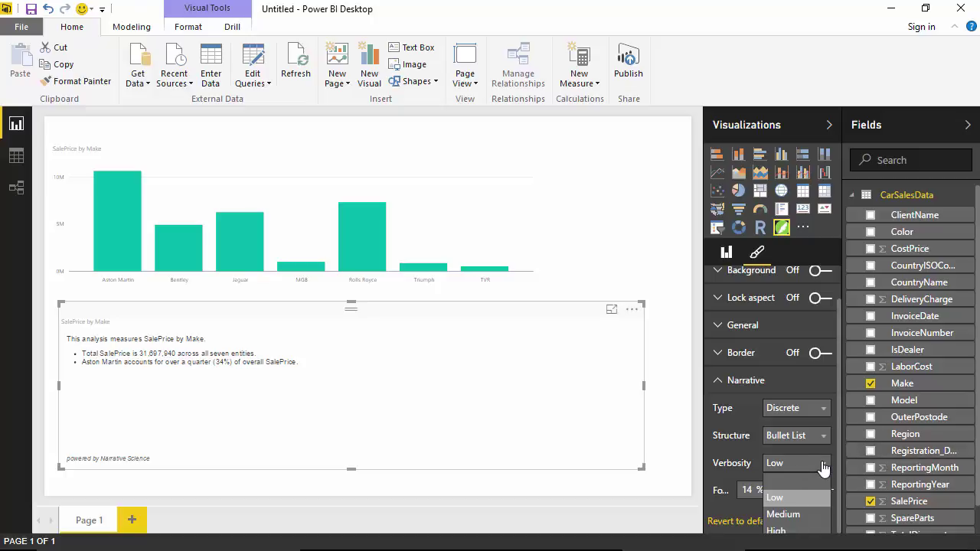
click(778, 531)
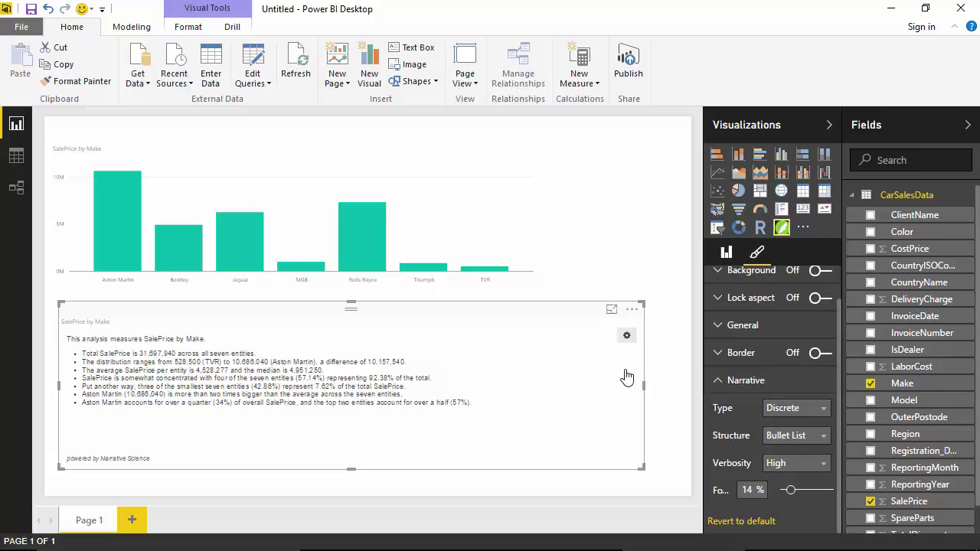